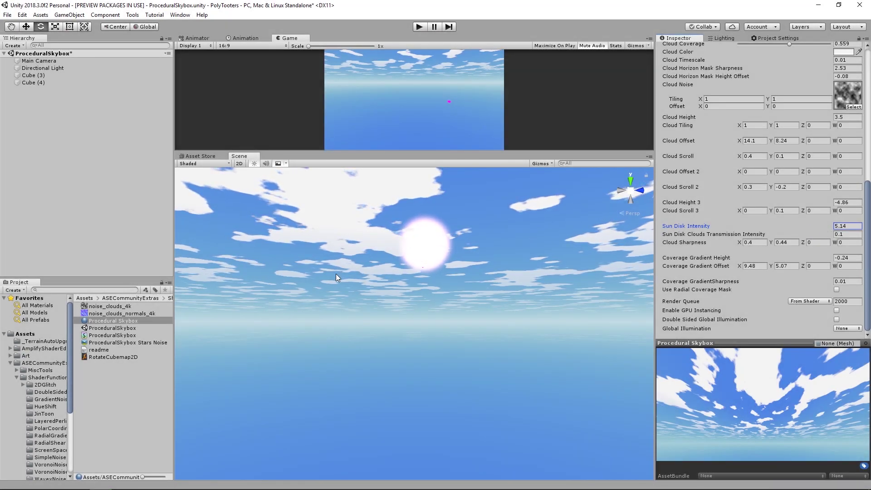
Step: Set the procedural skybox material's Cloud Coverage to 0 and rotate the Directional Light to move the sun
scroll(799, 146, "up", 5)
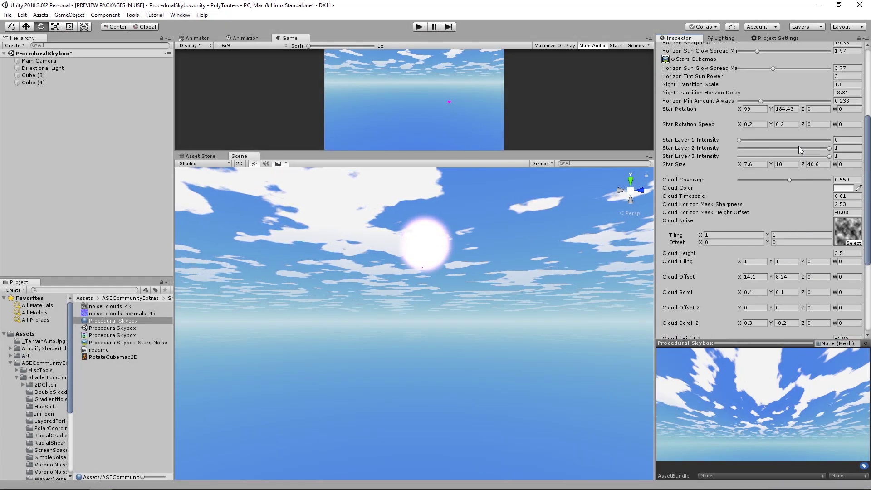
left_click_drag(788, 180, 735, 180)
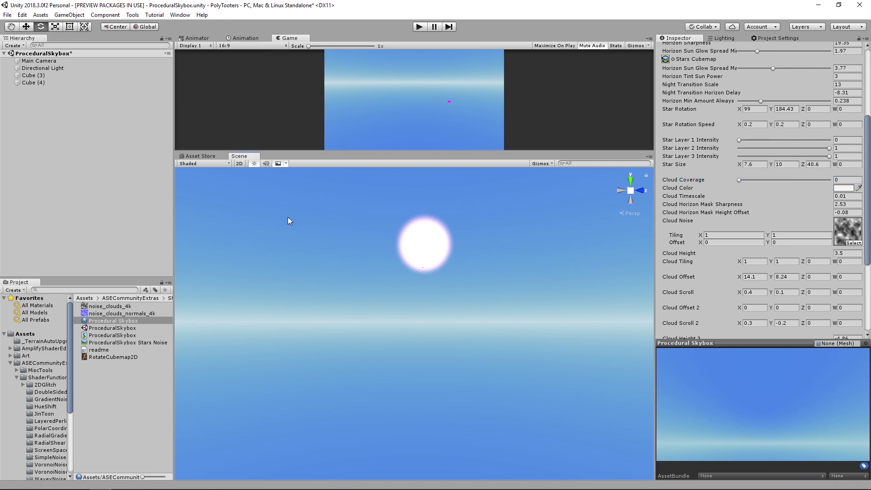
left_click(43, 68)
left_click_drag(436, 262, 429, 212)
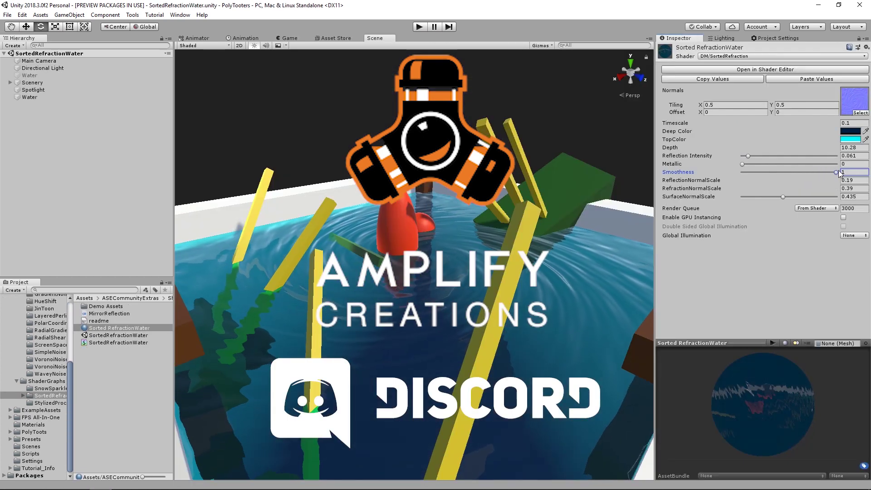
Step: Set the Sorted RefractionWater material's ReflectionNormalScale and RefractionNormalScale to 0.69 and its Timescale to 1
mouse_move(804, 178)
left_mouse_down()
mouse_move(794, 181)
mouse_move(835, 182)
mouse_move(774, 185)
mouse_move(805, 184)
left_mouse_up()
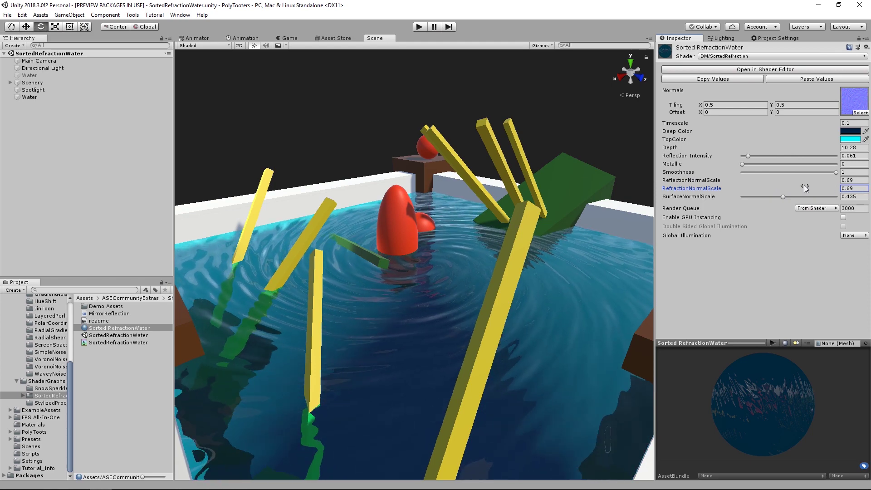
left_click(849, 123)
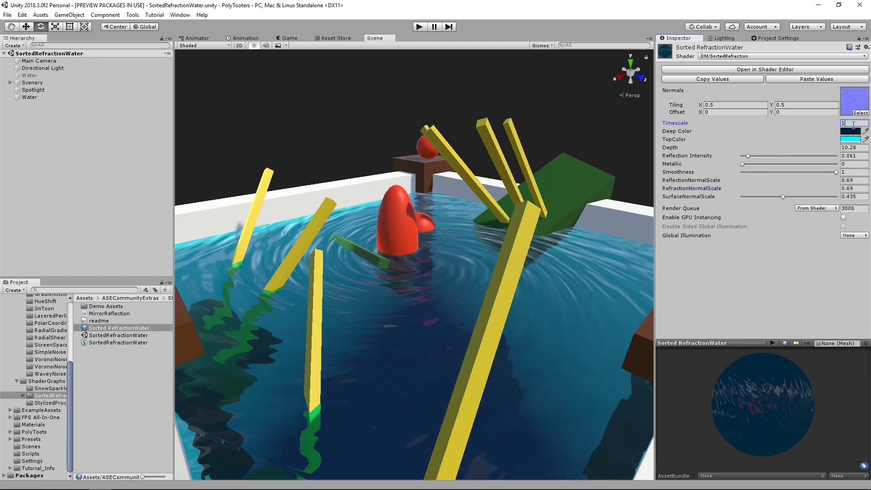
type("1")
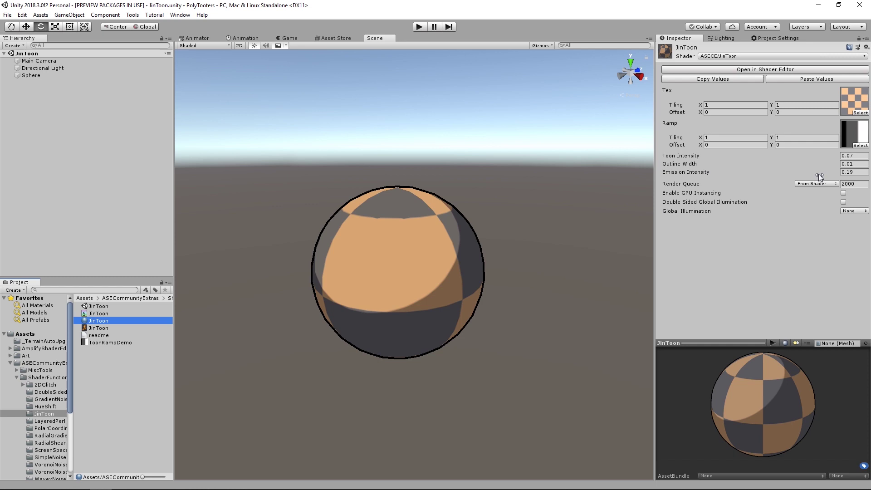
Step: Adjust the JinToon material's Emission Intensity and Outline Width
mouse_move(819, 173)
left_mouse_down()
mouse_move(808, 172)
mouse_move(811, 158)
mouse_move(830, 160)
mouse_move(813, 167)
left_mouse_up()
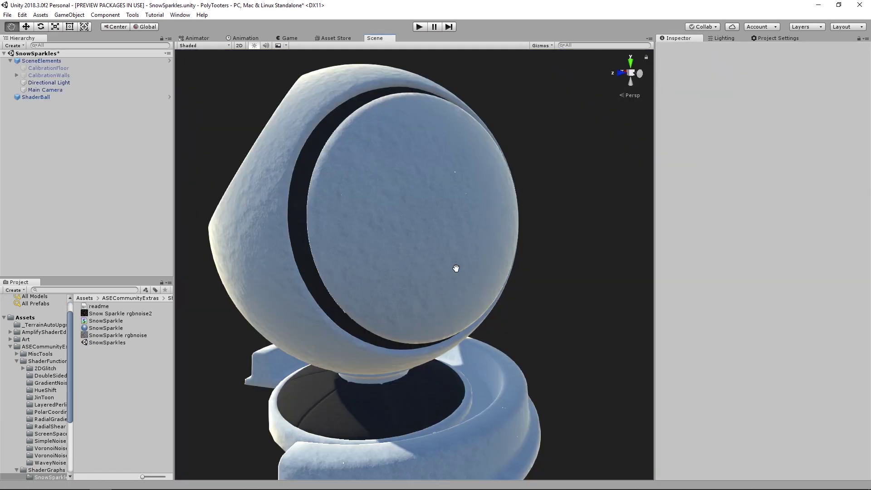
Step: Examine the snow sparkle surface on the ShaderBall up close and select the ball to inspect its SnowSparkle material
scroll(457, 268, "up", 4)
left_click_drag(456, 269, 500, 282, "alt")
scroll(453, 281, "down", 5)
left_click(456, 274)
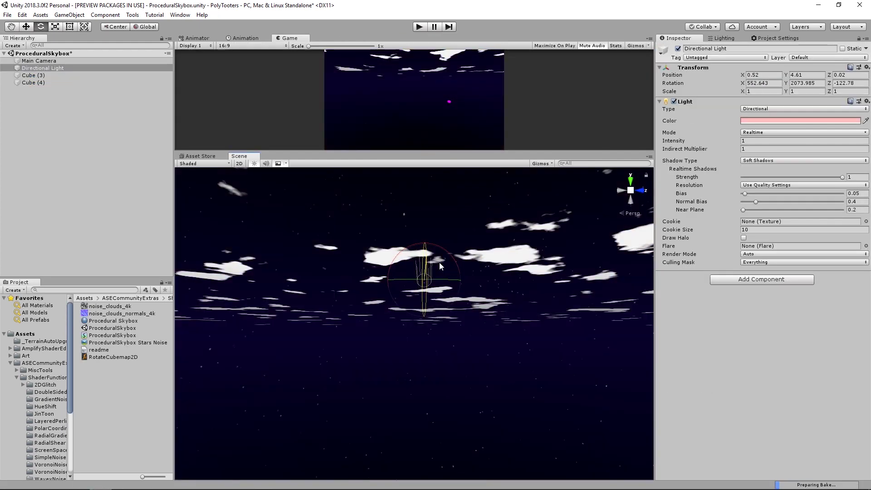
left_click_drag(439, 262, 438, 297)
Step: Lighten the Procedural Skybox material's top sky colour, mute its bottom sky colour, and set the Horizon Color to white (FFFFFF)
left_click(106, 321)
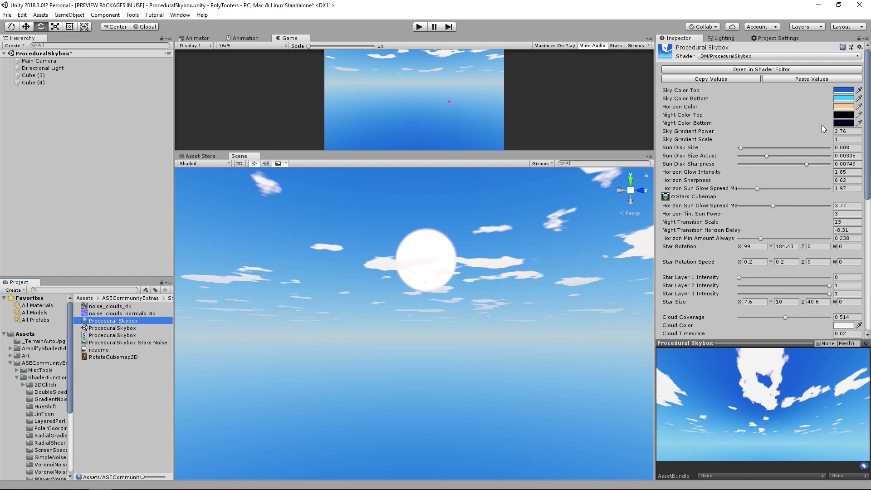
left_click(844, 90)
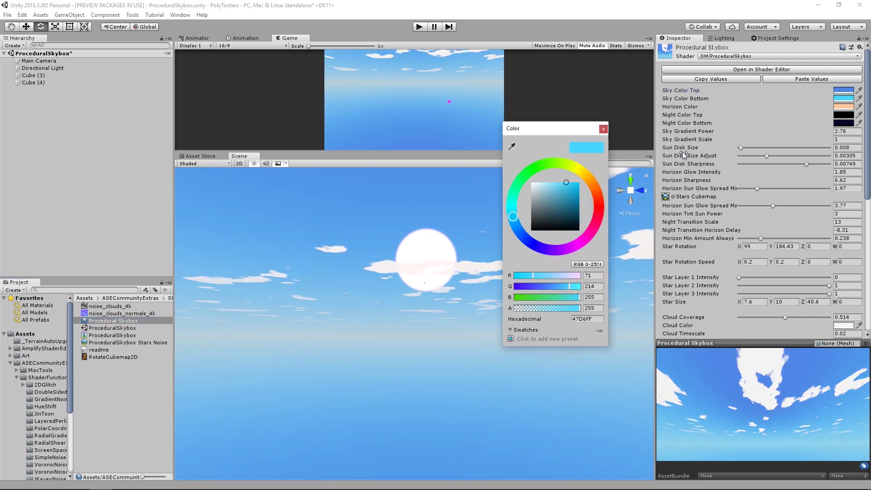
mouse_move(545, 183)
left_mouse_down()
mouse_move(565, 212)
mouse_move(527, 182)
left_mouse_up()
left_click(844, 106)
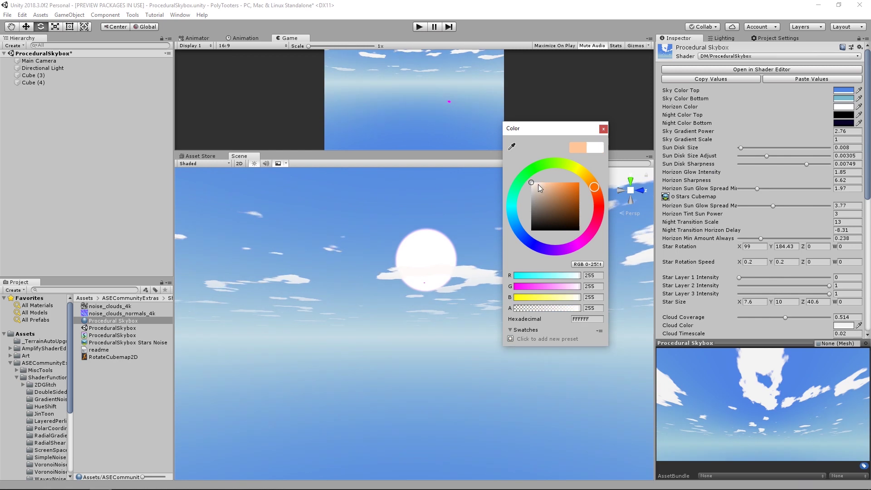
mouse_move(486, 291)
right_mouse_down()
mouse_move(500, 315)
mouse_move(488, 300)
right_mouse_up()
Step: Set the skybox's Sky Gradient Power to 3.6 and Sky Gradient Scale to 1.11, and adjust the sun disk's size and sharpness
left_click_drag(778, 132, 821, 143)
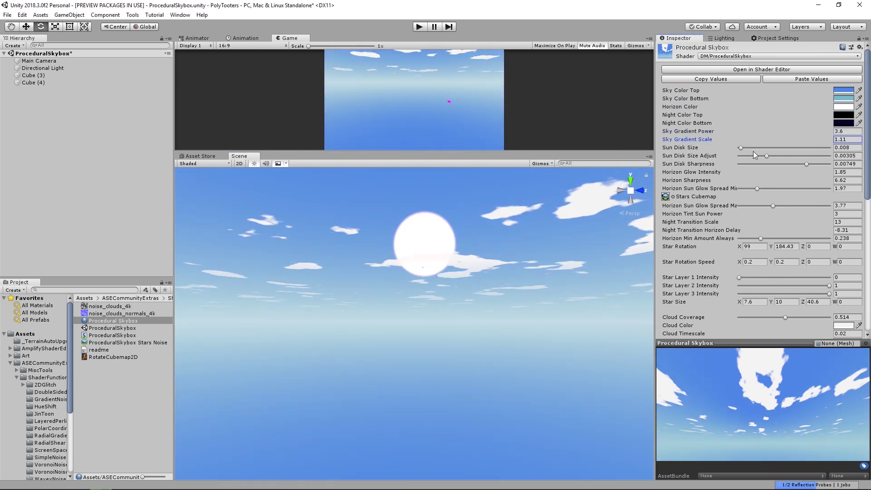
mouse_move(751, 148)
left_mouse_down()
mouse_move(764, 146)
mouse_move(743, 146)
mouse_move(728, 159)
mouse_move(760, 154)
mouse_move(749, 155)
left_mouse_up()
left_click_drag(758, 164, 744, 162)
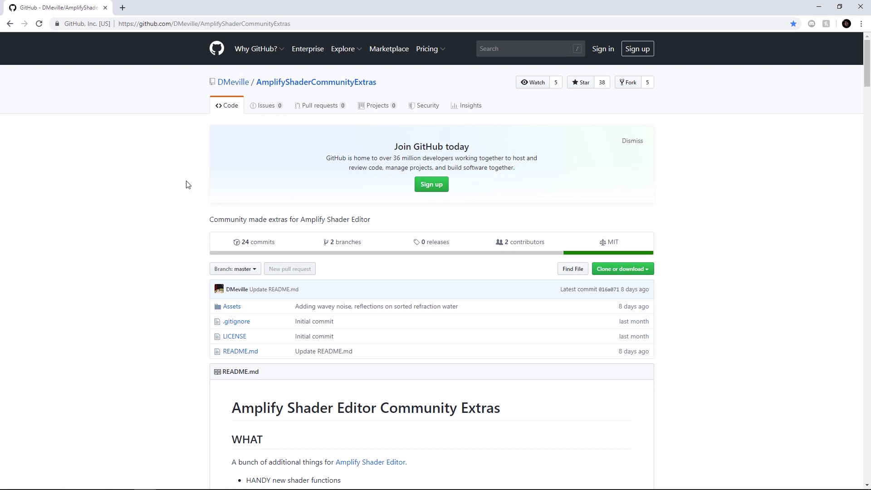
Step: Switch to the browser and read the README of the AmplifyShaderCommunityExtras repository on GitHub
scroll(187, 185, "down", 5)
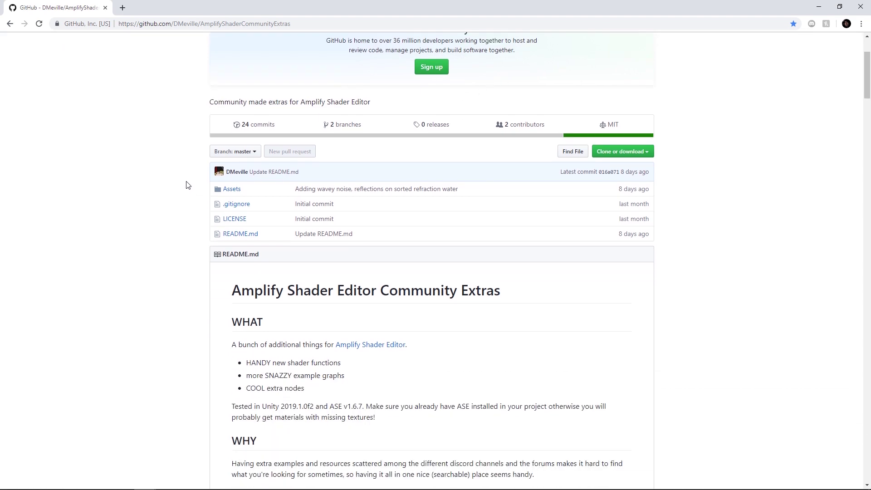
scroll(257, 201, "down", 1)
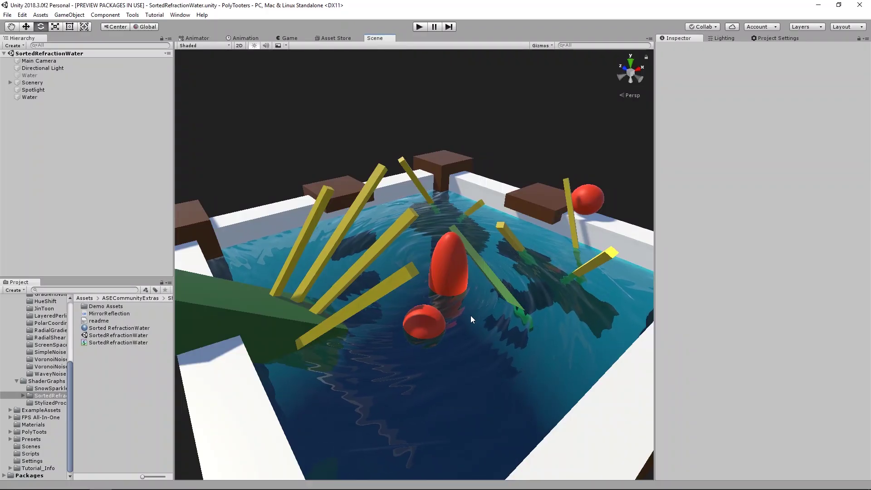
Step: Switch to the SortedRefractionWater scene in Unity and examine the water's reflections and refraction from several angles
left_click_drag(470, 315, 505, 293, "alt")
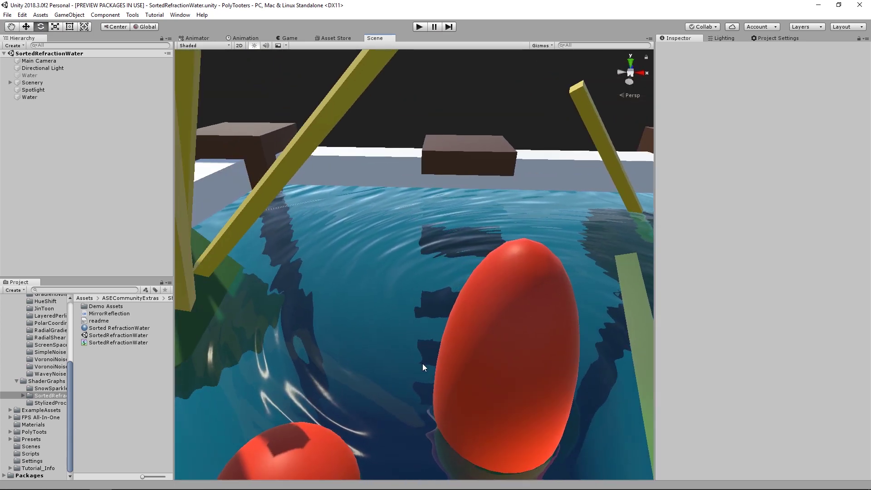
left_click_drag(571, 325, 383, 330, "alt")
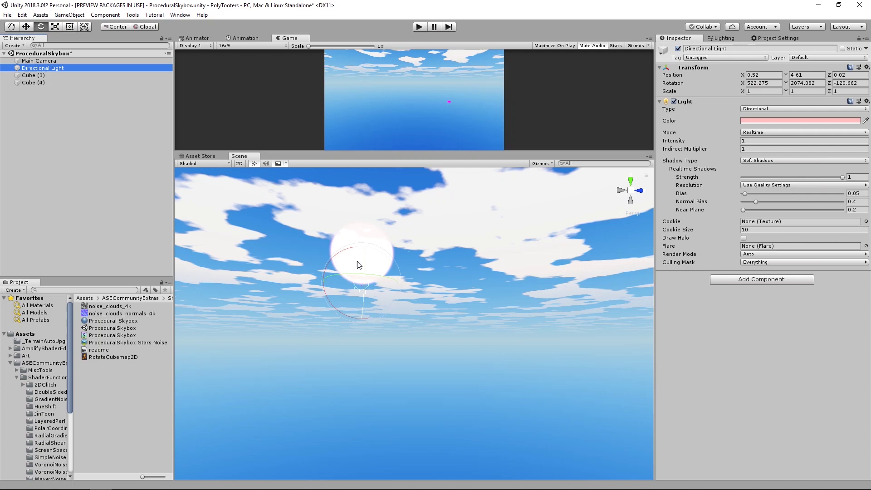
Step: Rotate the Directional Light to cycle the sky between day and night, and set the Procedural Skybox material's Cloud Coverage to 0.514
left_click_drag(356, 263, 448, 200)
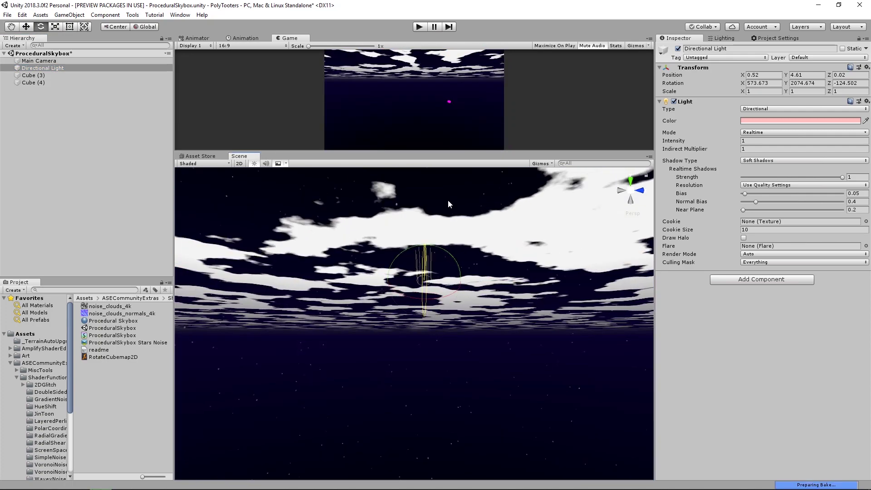
left_click(113, 321)
scroll(783, 228, "down", 6)
mouse_move(790, 182)
left_mouse_down()
mouse_move(773, 181)
mouse_move(788, 180)
mouse_move(781, 182)
left_mouse_up()
left_click(425, 265)
mouse_move(425, 265)
left_mouse_down()
mouse_move(434, 311)
mouse_move(437, 265)
left_mouse_up()
Step: Recolour the Procedural Skybox with a lighter blue top, a muted blue bottom and a white horizon, and shift the sun's position
left_click(120, 320)
left_click(844, 91)
left_click(844, 98)
left_click_drag(565, 190, 529, 179)
left_click(844, 107)
right_click_drag(488, 191, 488, 202)
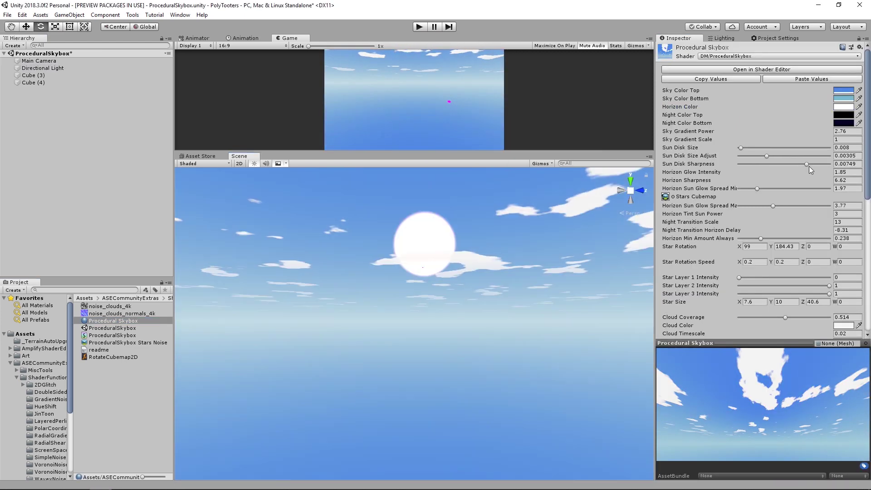
Step: Adjust the skybox's Sky Gradient Power and Scale together with its Sun Disk Size, Size Adjust and Sharpness
left_click_drag(819, 133, 826, 132)
left_click_drag(817, 140, 821, 144)
mouse_move(741, 147)
left_mouse_down()
mouse_move(778, 147)
mouse_move(740, 148)
mouse_move(749, 155)
left_mouse_up()
left_click_drag(807, 164, 870, 181)
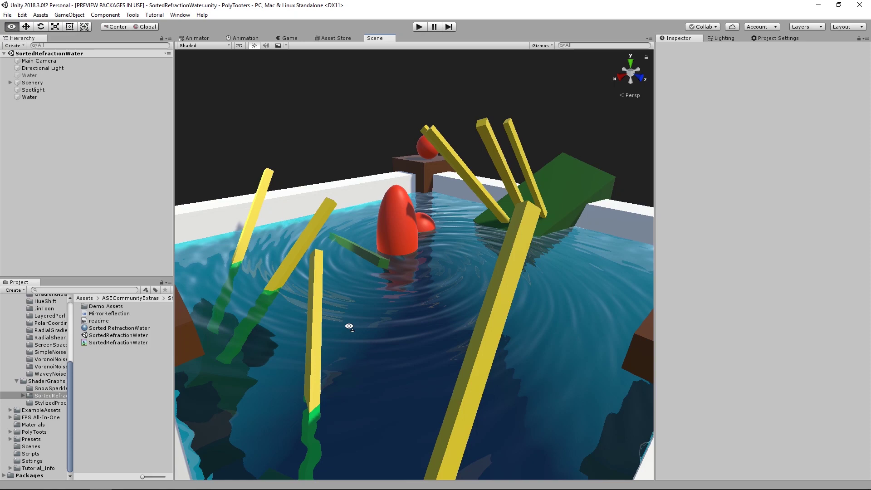
Step: Set the Sorted RefractionWater material's Reflection Intensity to 0.061, Smoothness to 1, and both ReflectionNormalScale and RefractionNormalScale to 0.69
mouse_move(750, 156)
left_mouse_down()
mouse_move(814, 156)
mouse_move(748, 156)
left_mouse_up()
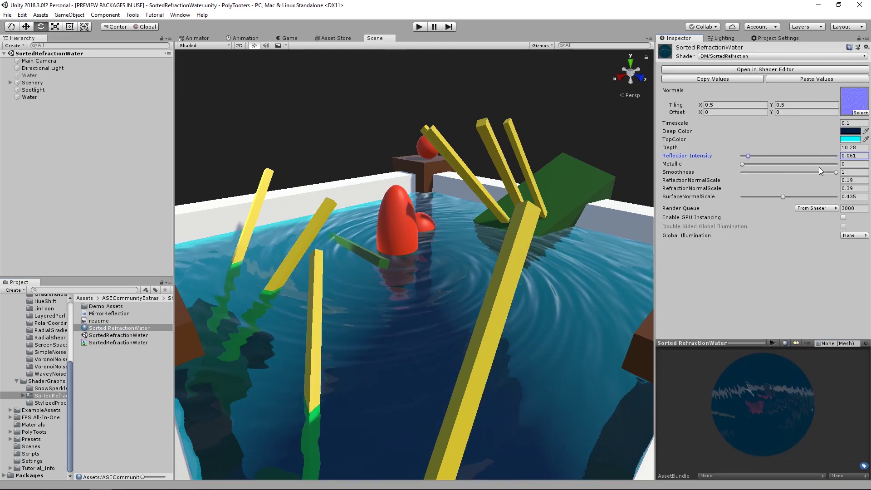
left_click_drag(833, 171, 804, 184)
Step: Set the water material's Timescale to 0.3 and Depth to 10.9
left_click(854, 123)
type(".3")
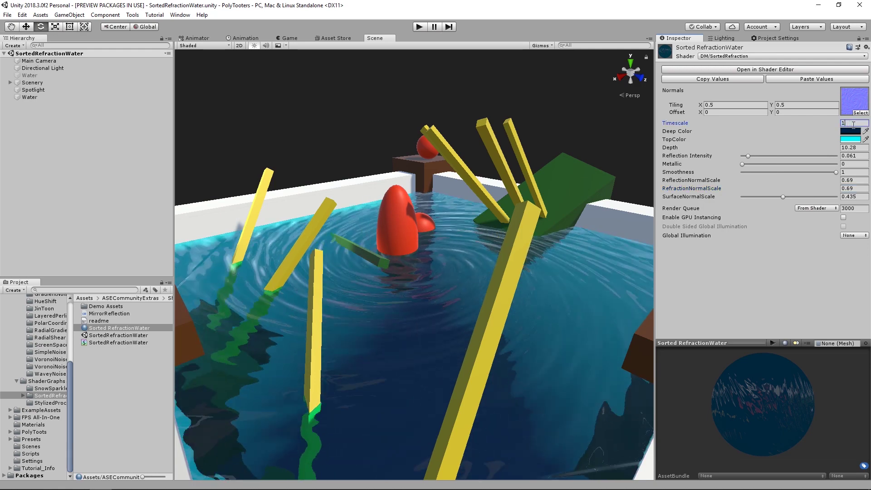
left_click_drag(794, 150, 794, 187)
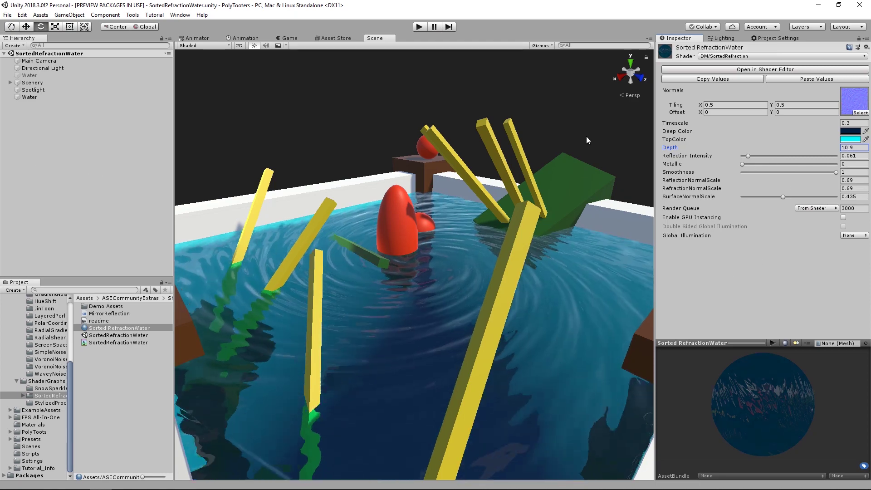
Step: Open the SortedRefractionWater shader in the shader editor, examine its node groups including Planar Reflections, and close the editor
left_click(120, 343)
left_click(714, 156)
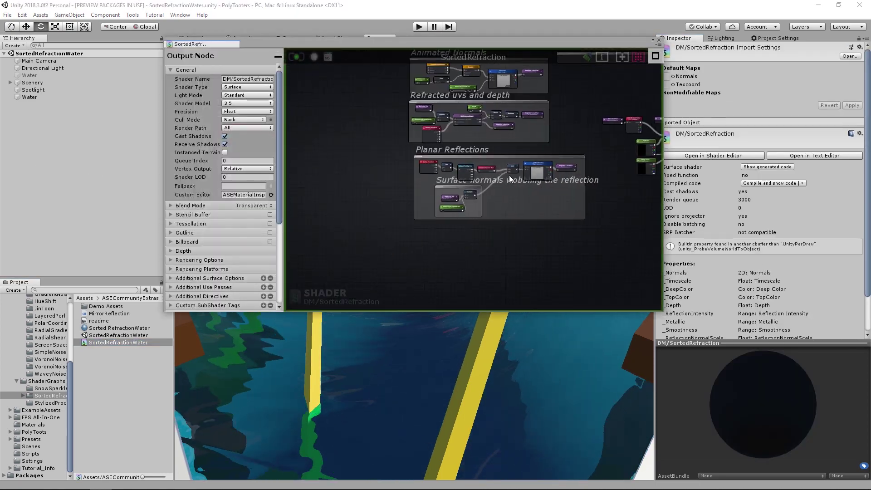
scroll(567, 174, "up", 3)
middle_click_drag(567, 175, 461, 177)
left_click(660, 40)
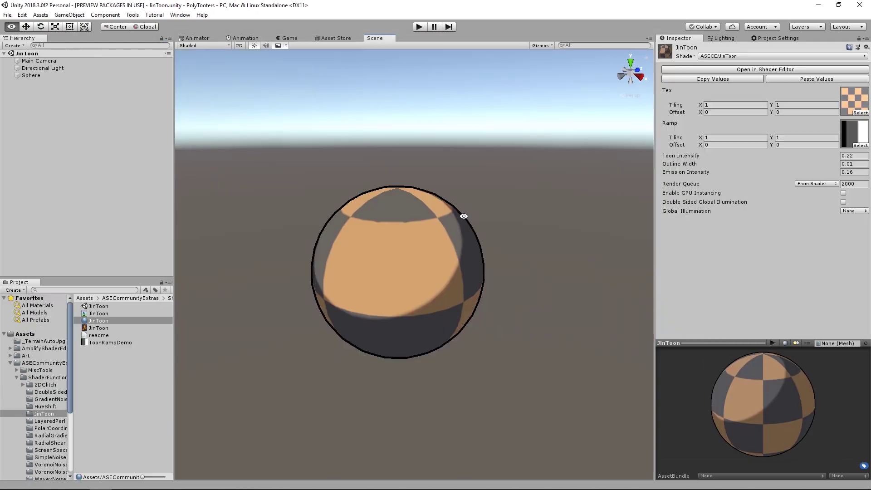
Step: Select the JinToon sphere, open its material's shader graph, and inspect the Jin Toon function node
left_click(97, 329)
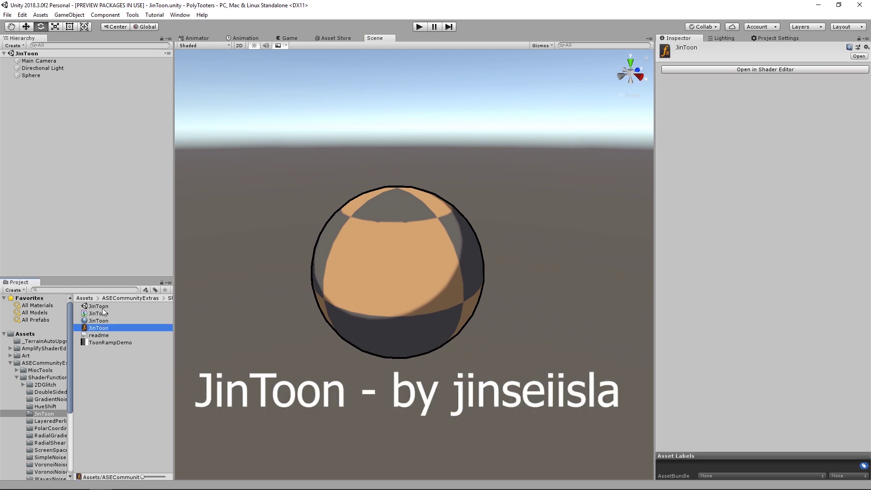
left_click(440, 253)
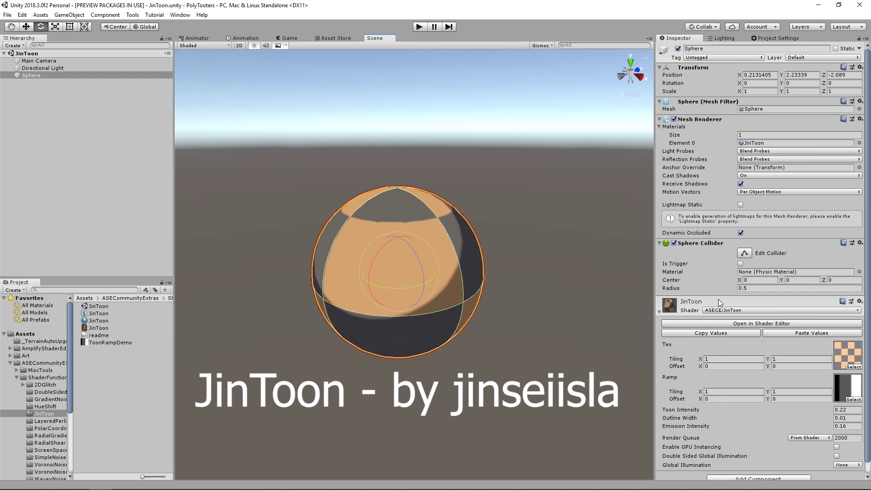
left_click(723, 323)
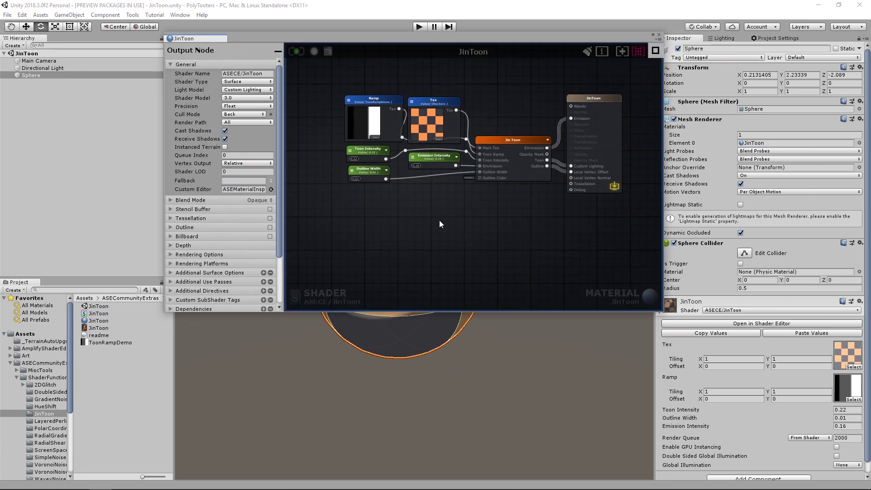
left_click(509, 141)
scroll(533, 139, "up", 3)
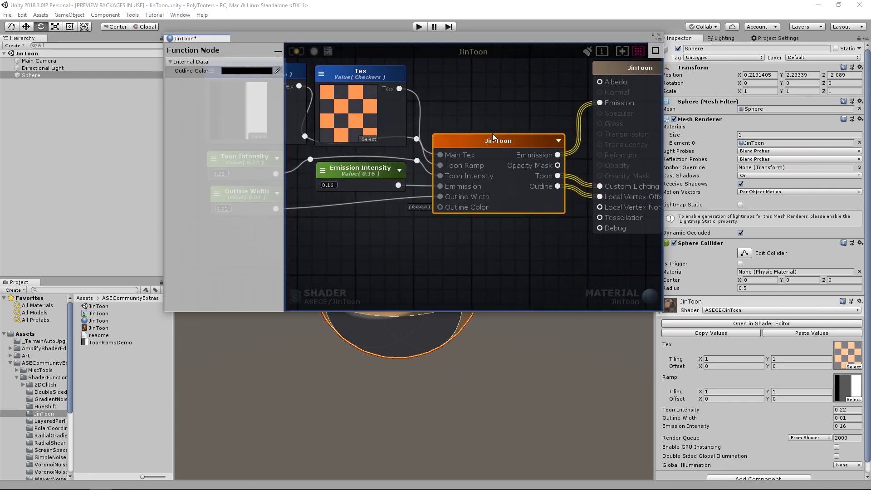
Step: Search the node list for "jin" and add a second JinToon function node below the existing one
middle_click_drag(477, 250, 498, 197)
left_click(473, 226)
right_click(474, 230)
type("jin")
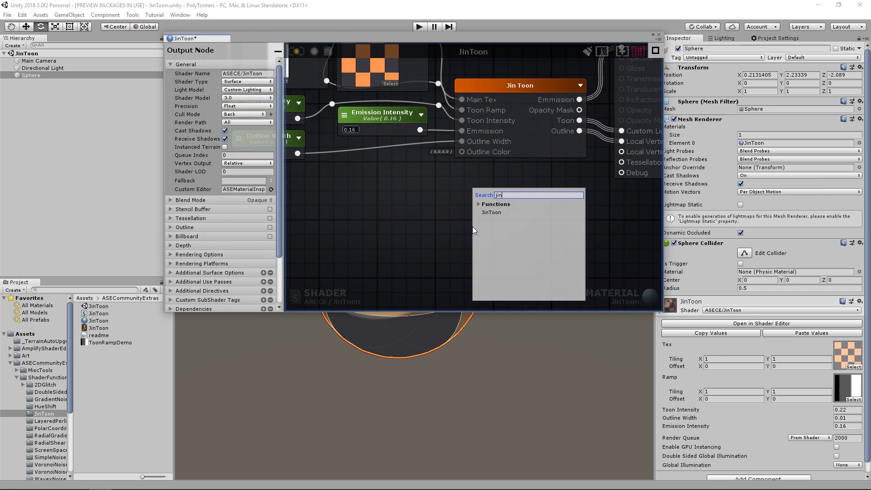
left_click(492, 211)
left_click_drag(511, 231, 483, 202)
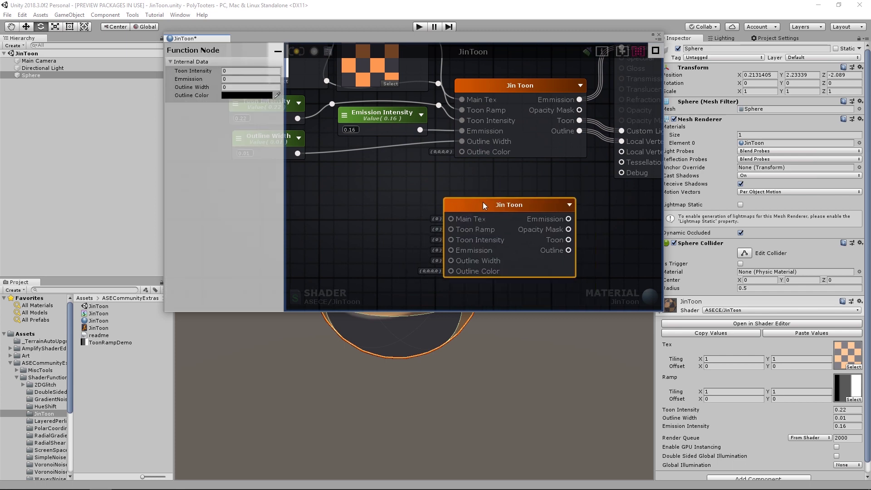
Step: Delete the newly added JinToon function node from the shader graph
key("Delete")
scroll(473, 167, "down", 4)
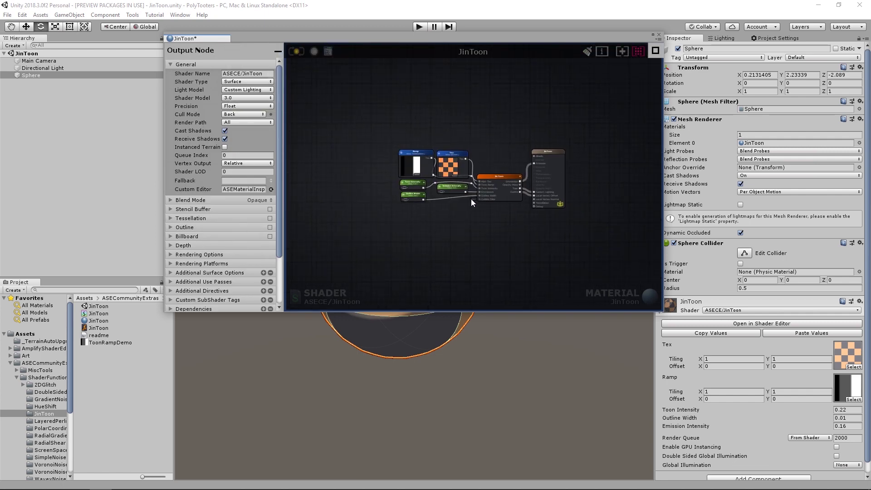
scroll(471, 199, "up", 3)
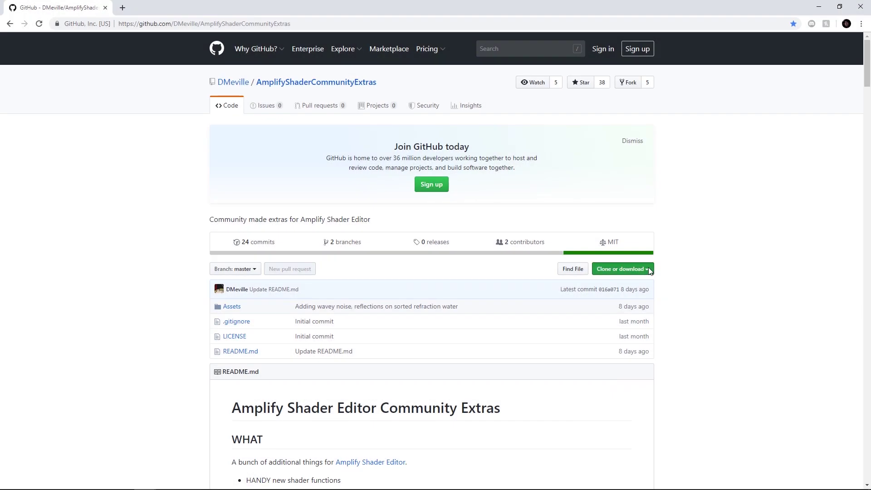
Step: Switch to the AmplifyShaderCommunityExtras GitHub page, view the repository's clone and download options, and close them
left_click(650, 269)
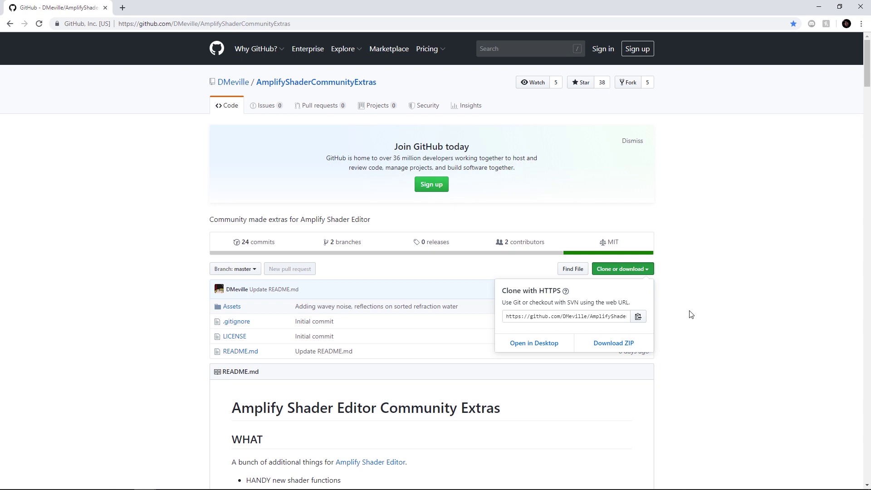
left_click(665, 273)
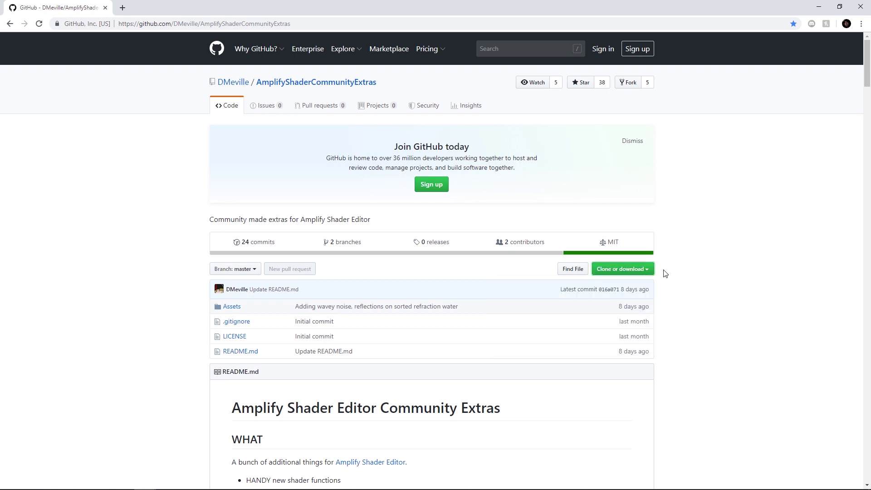